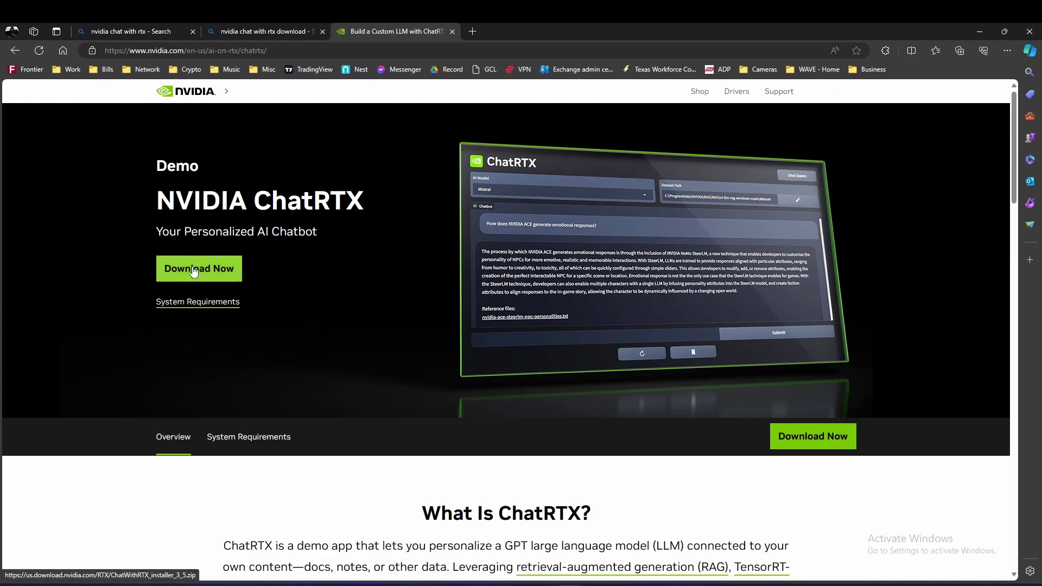
Download the ChatRTX installer archive from the NVIDIA ChatRTX page and save it
click(217, 271)
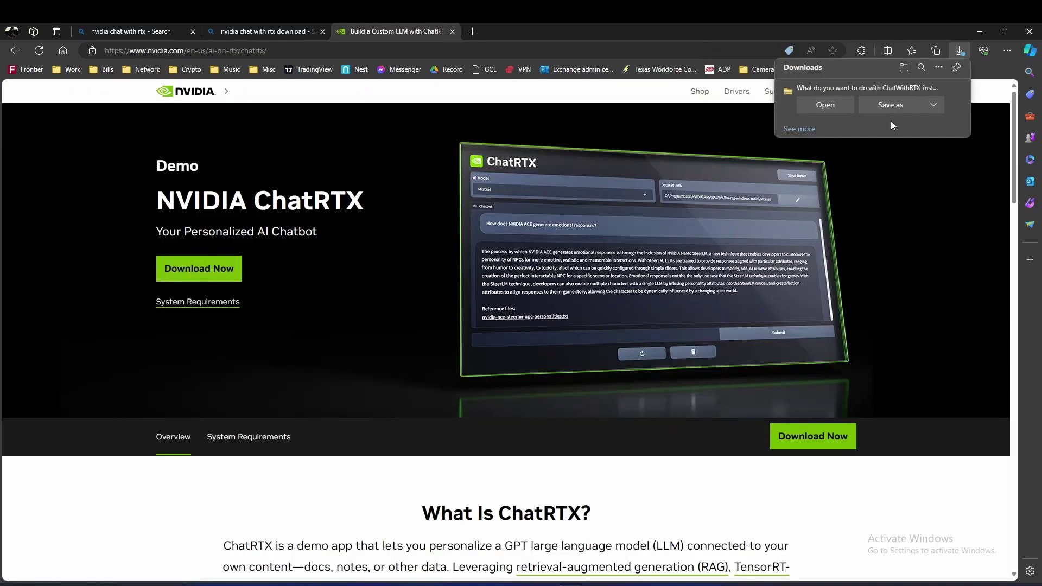
click(932, 104)
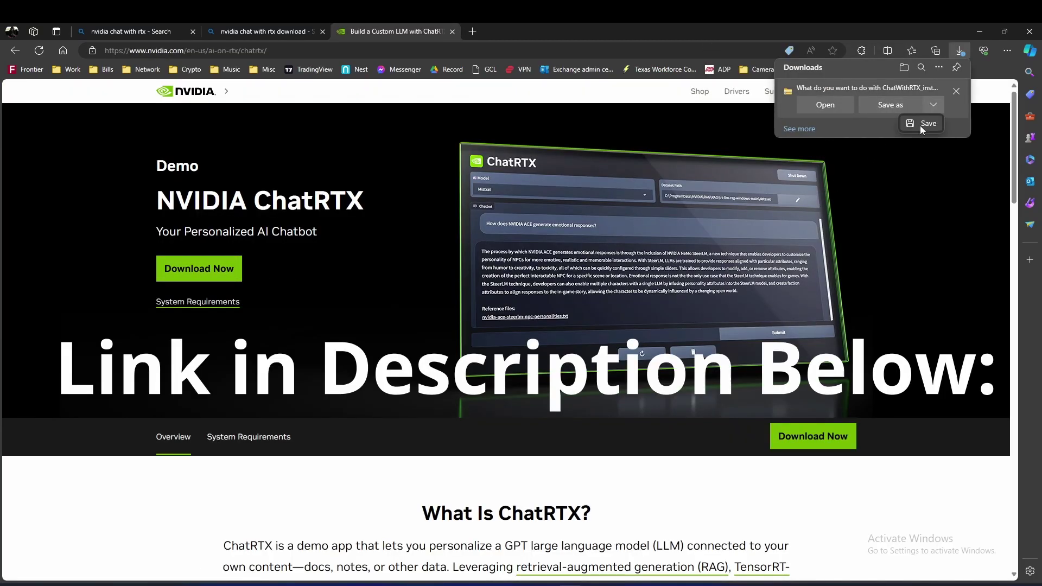
click(921, 125)
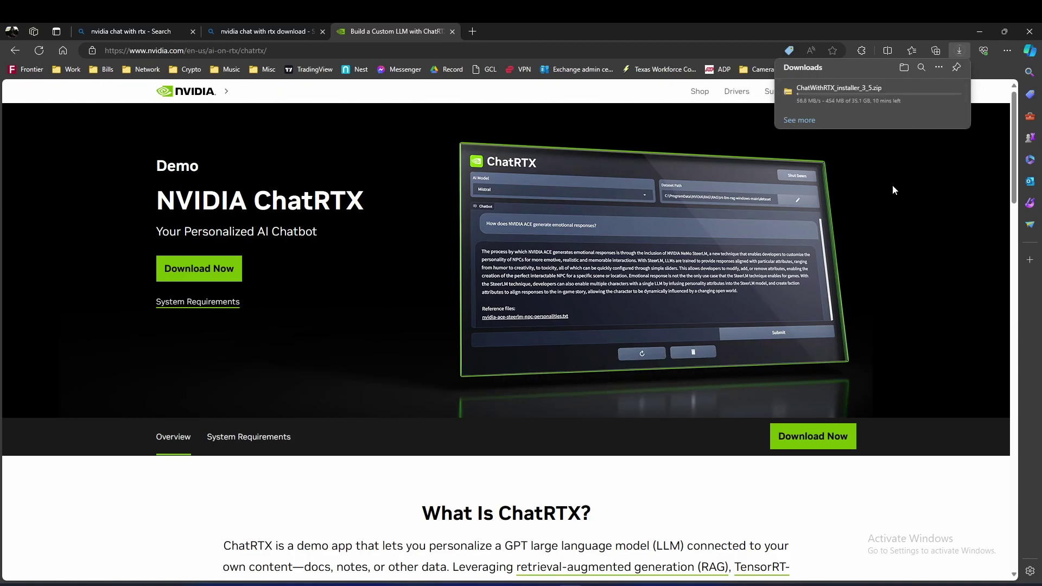
mouse_move(857, 106)
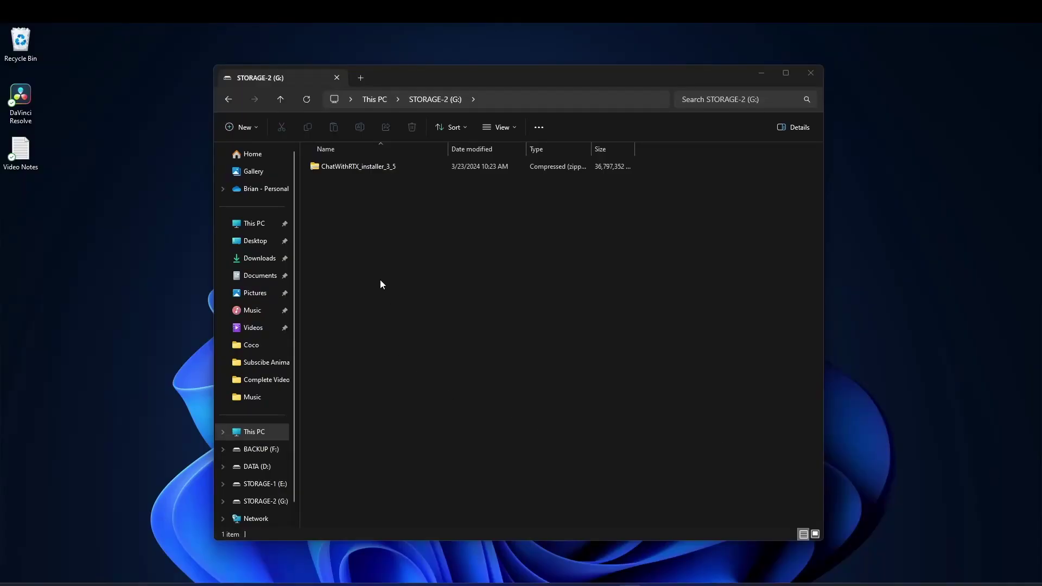
Extract the ChatWithRTX_installer_3_5 archive to G:\ChatWithRTX_installer_3_5
right_click(348, 168)
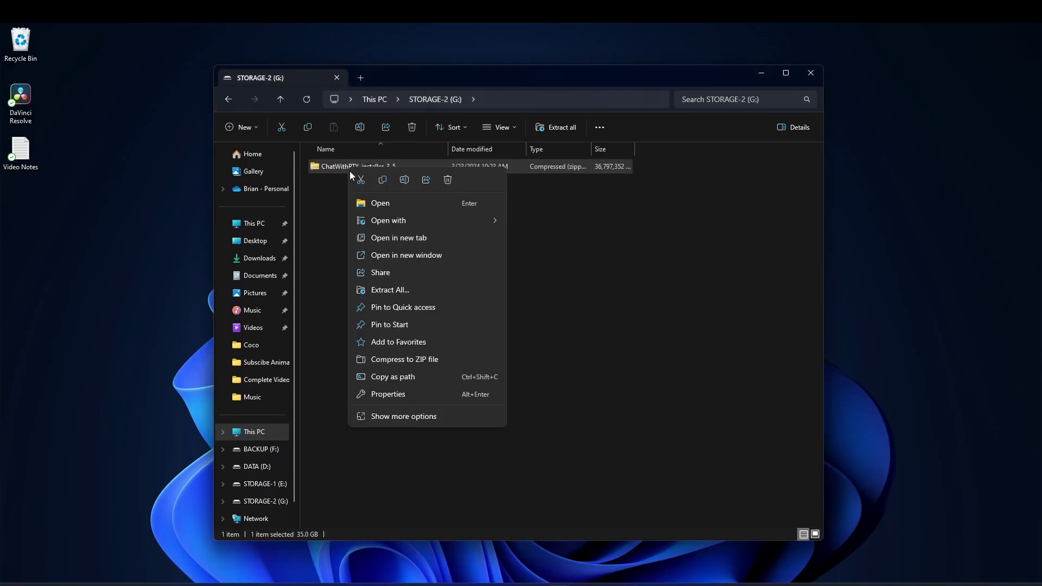
click(382, 290)
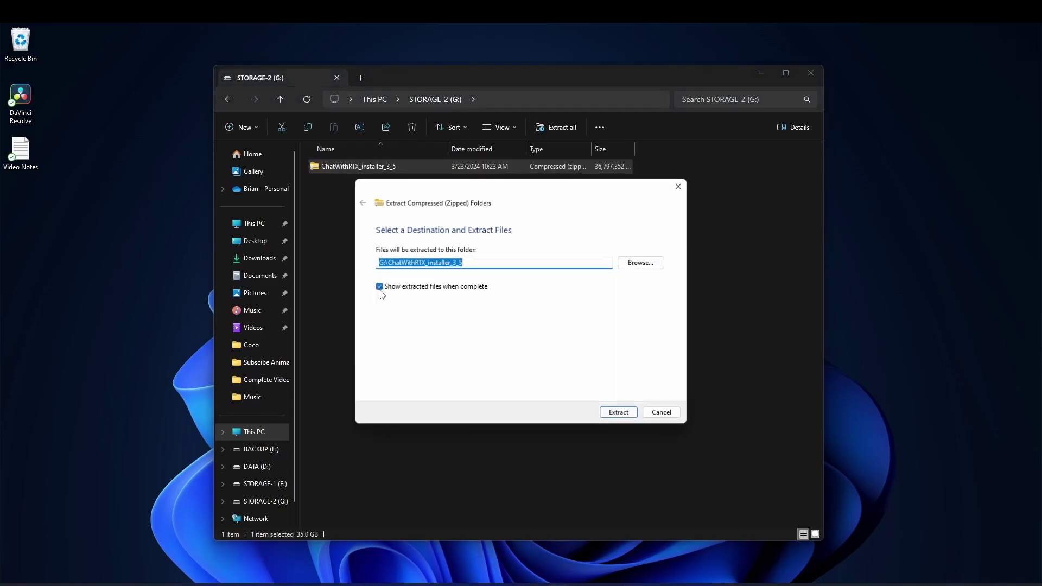
click(620, 415)
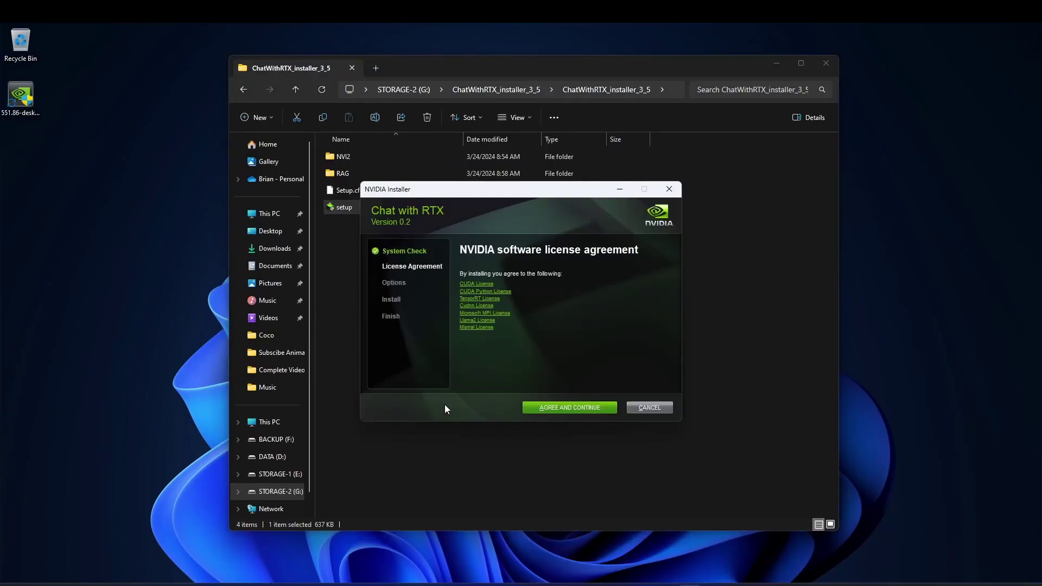
Accept the NVIDIA license agreement and choose a clean installation of Chat With RTX and Mistral 7B INT4
click(558, 407)
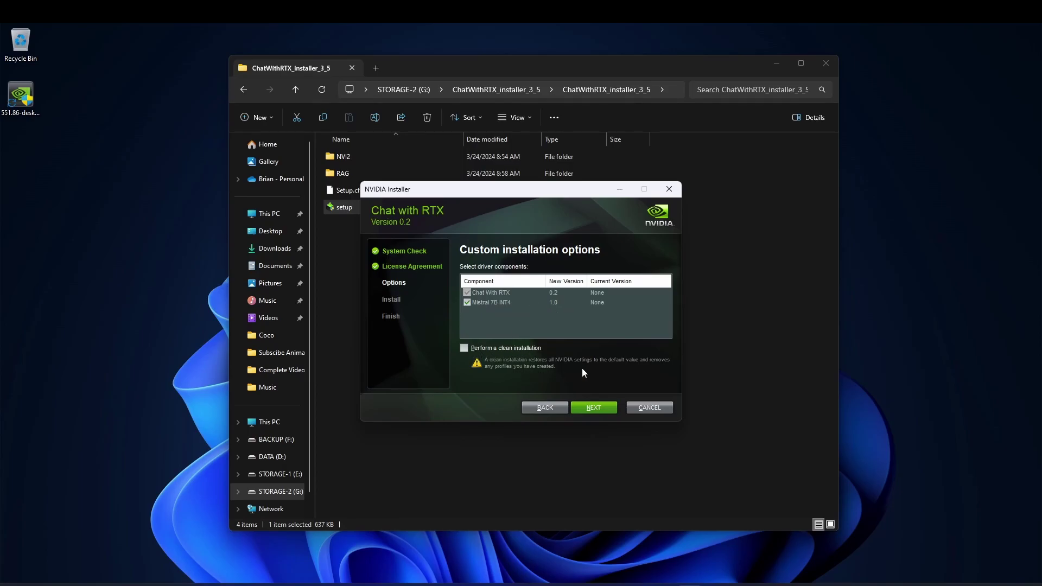
click(464, 348)
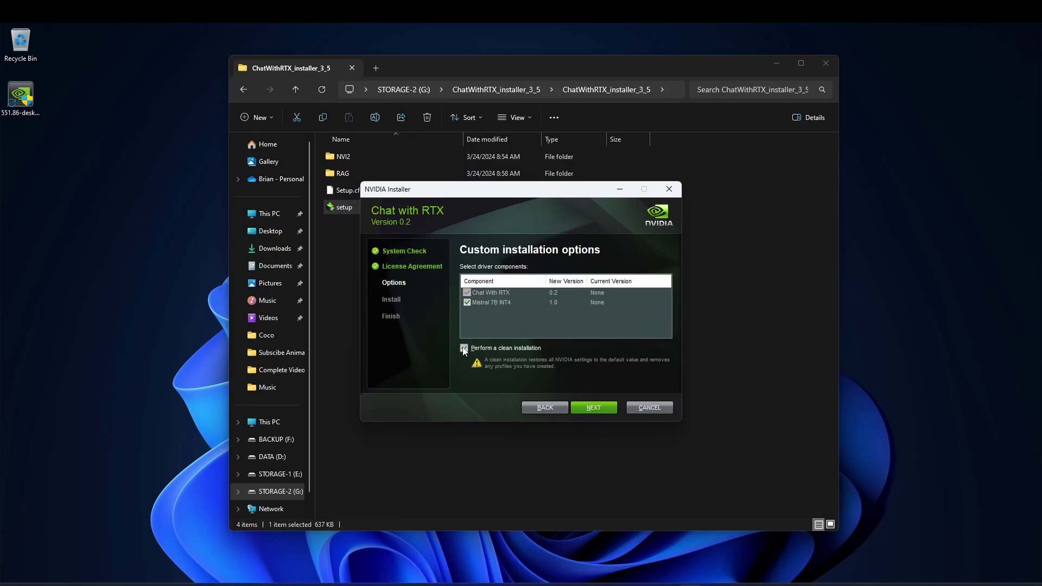
click(597, 409)
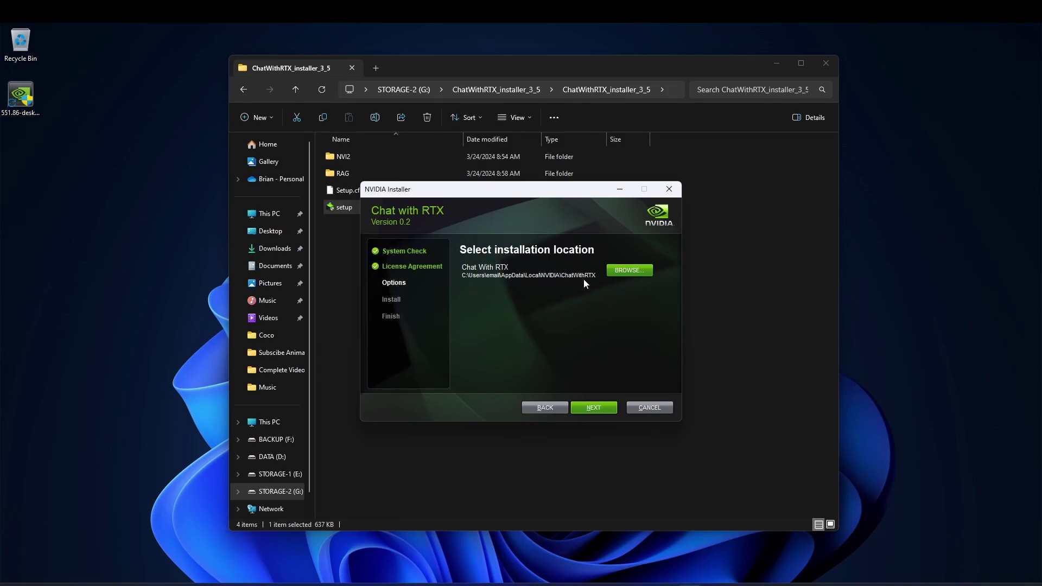
Check the folder choices for the install location, keep the default ChatWithRTX folder and start the installation
click(616, 271)
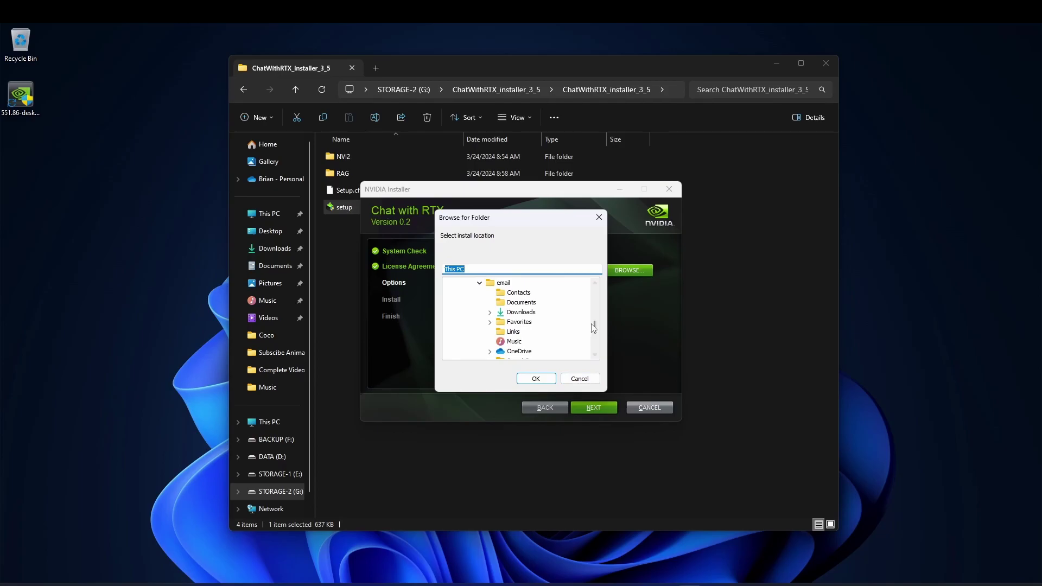
click(579, 380)
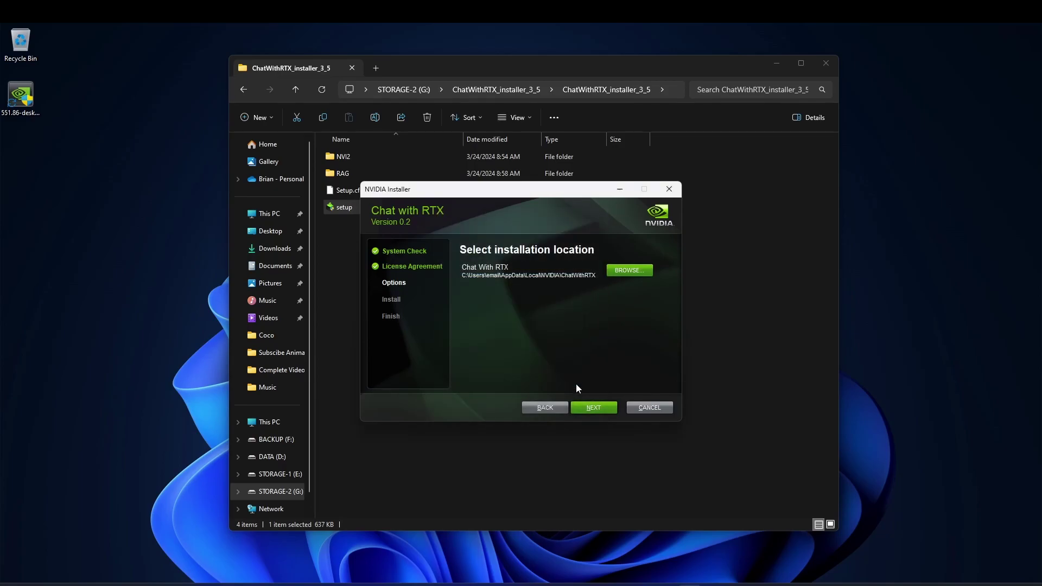
click(582, 408)
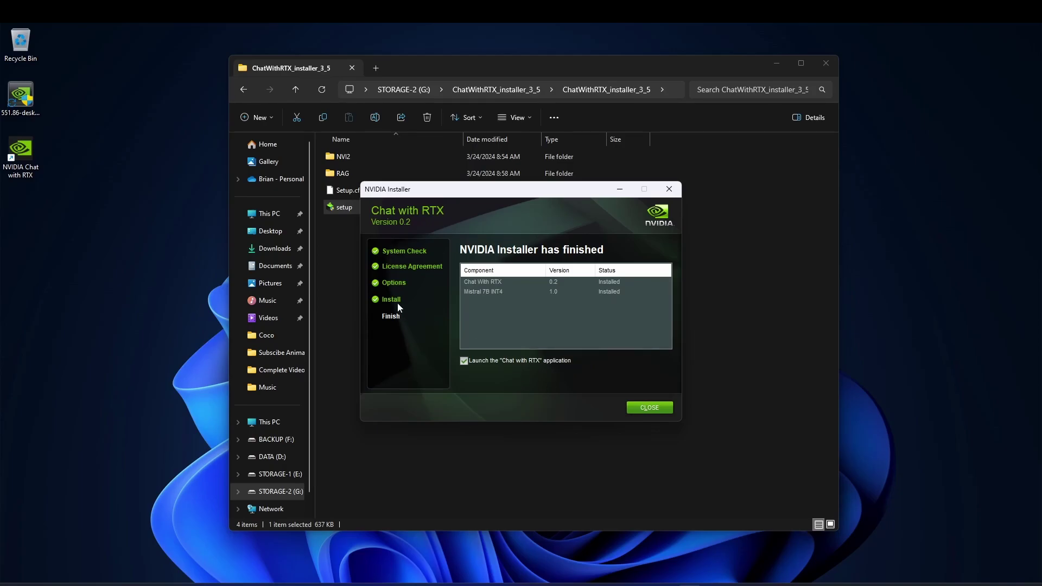
Finish the installer with the Chat with RTX launch option enabled, close the installer folder and allow Python network access through the firewall
click(647, 412)
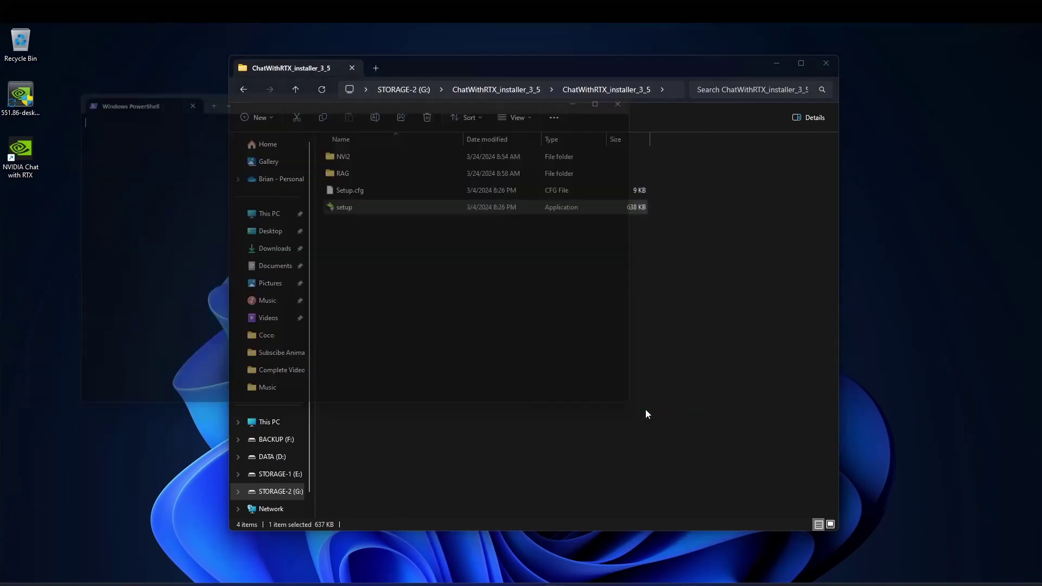
click(826, 63)
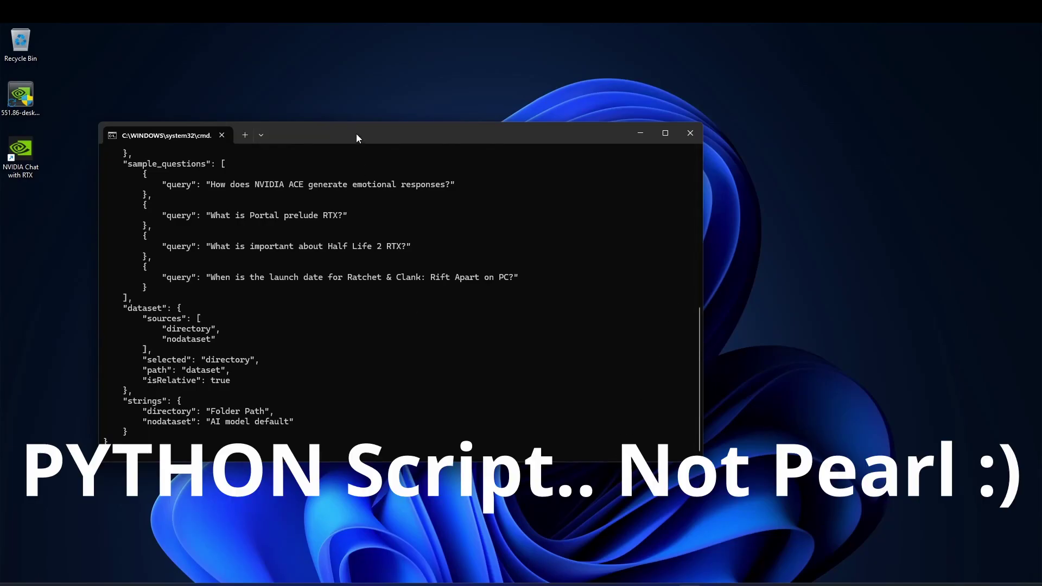
drag(356, 133, 454, 99)
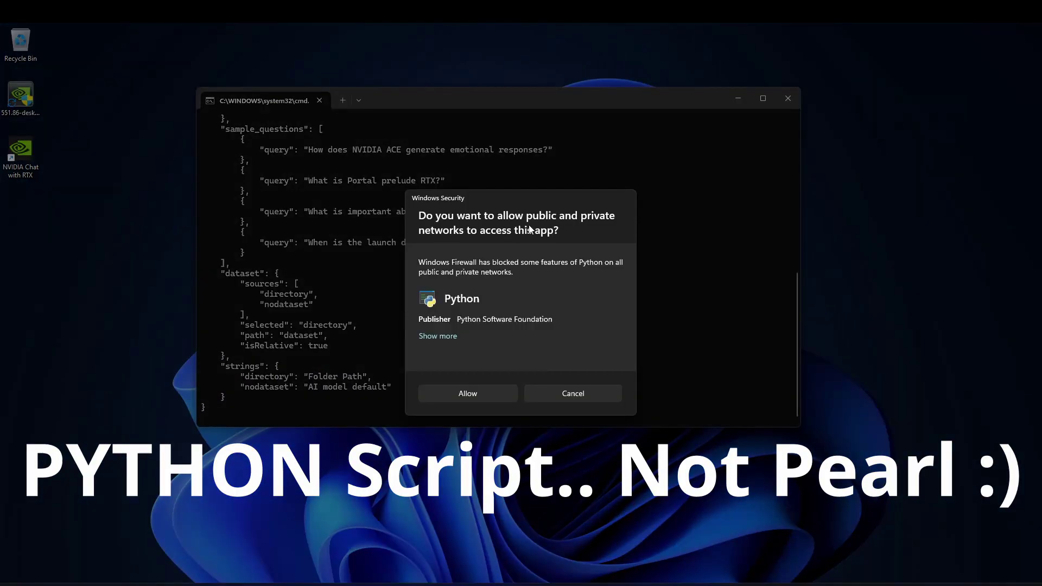
click(466, 392)
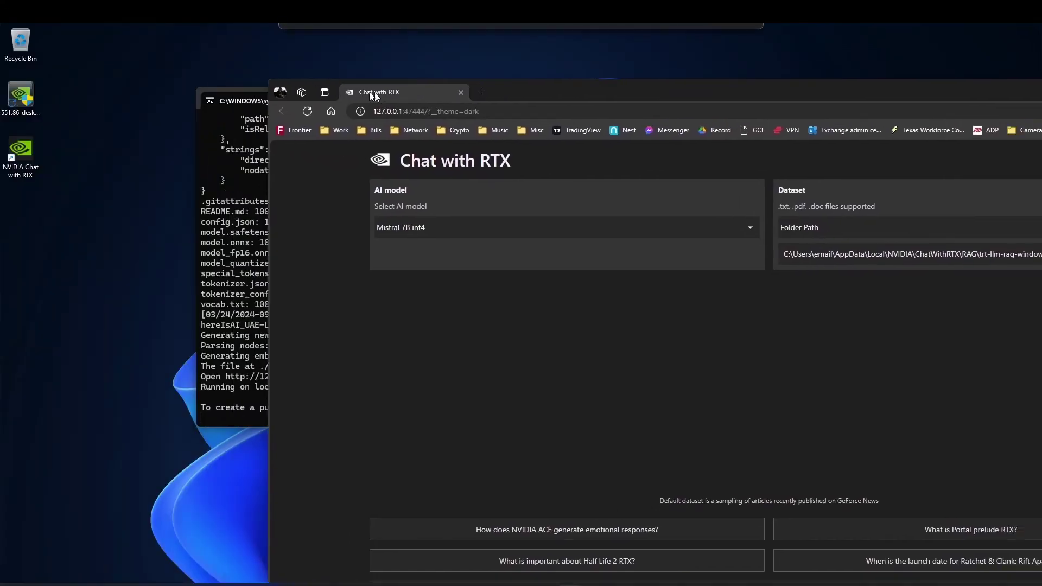
Maximize the Chat with RTX browser window and show the list of available AI models
drag(374, 92, 109, 46)
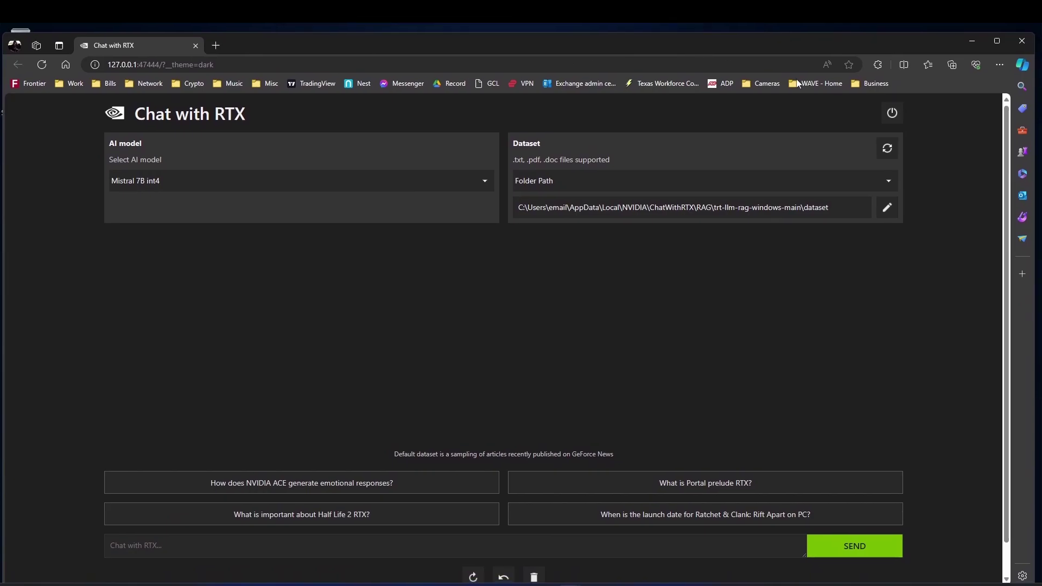
click(997, 41)
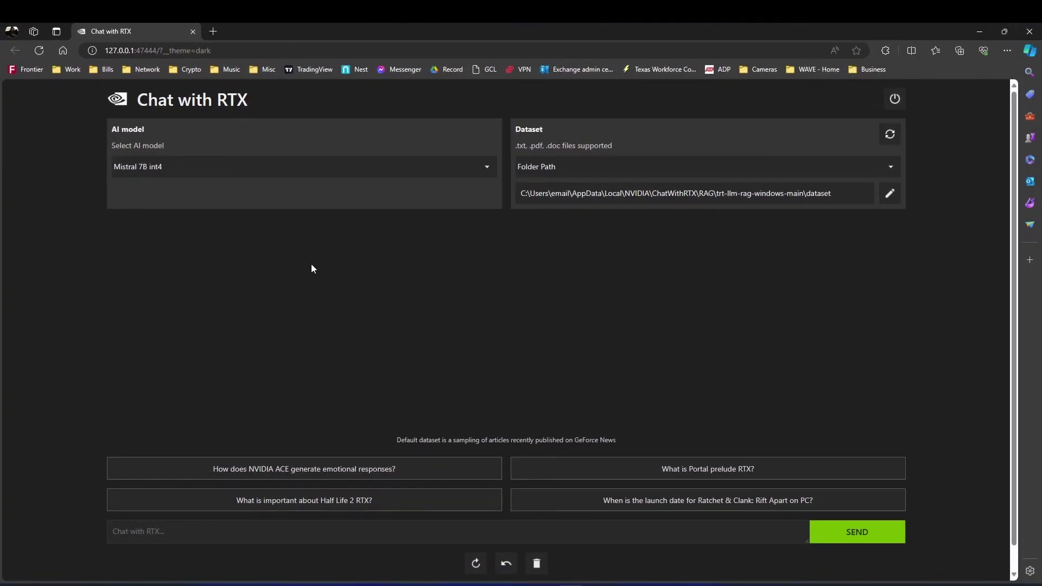
click(267, 175)
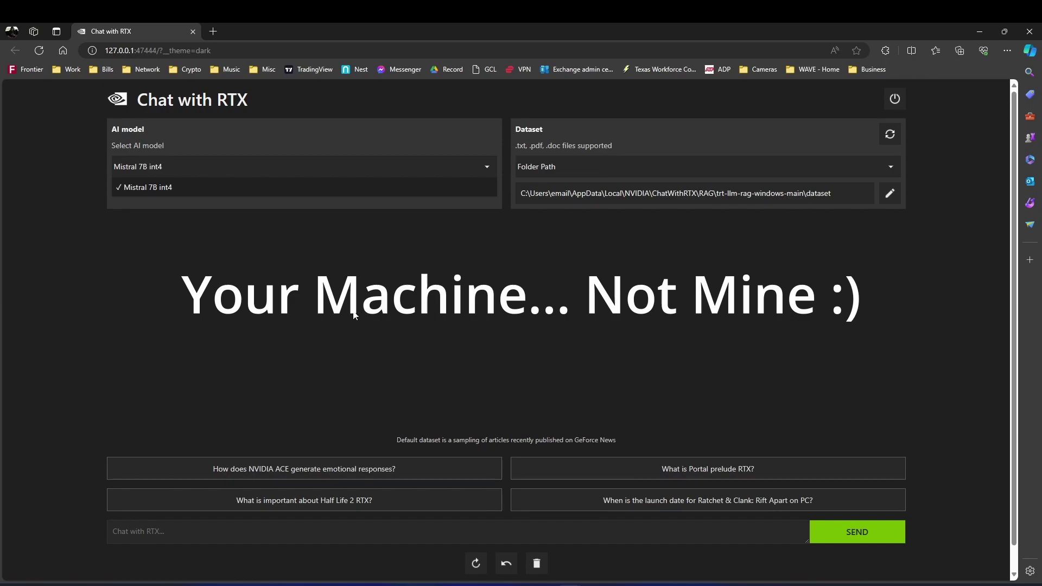
Ask the chatbot "What is the cutoff date for Chat with RTX"
click(146, 538)
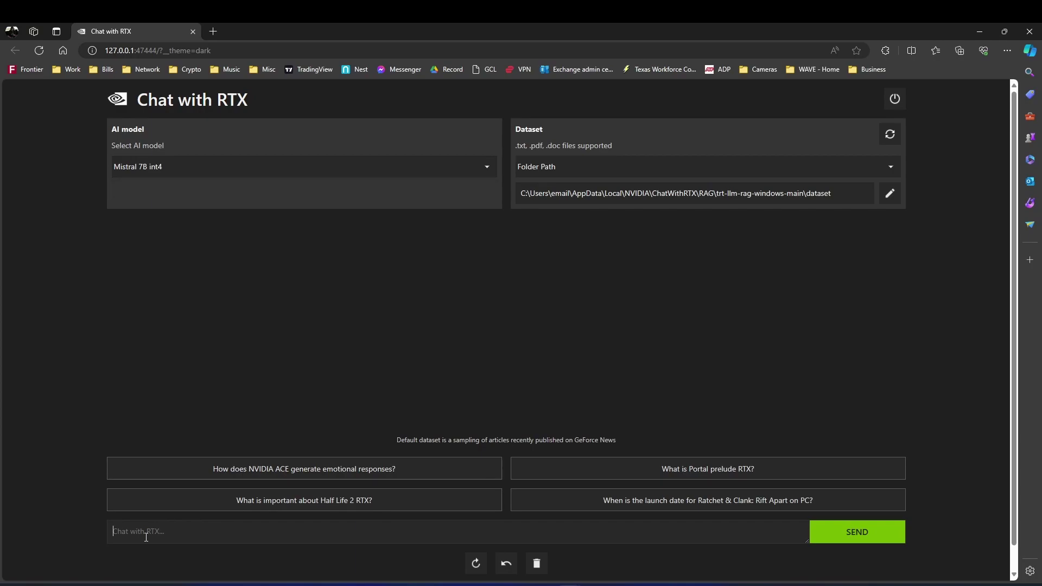
text(What is the cutoff date for Chat with RTX)
key(Return)
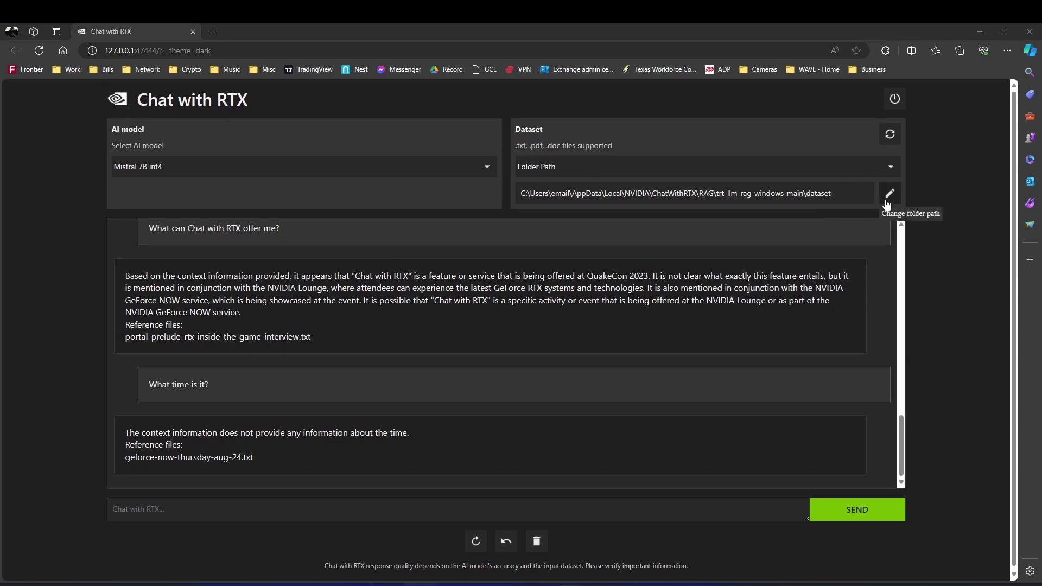
Switch the dataset to AI model default and ask the chatbot "What is Chat with RTX?"
click(890, 168)
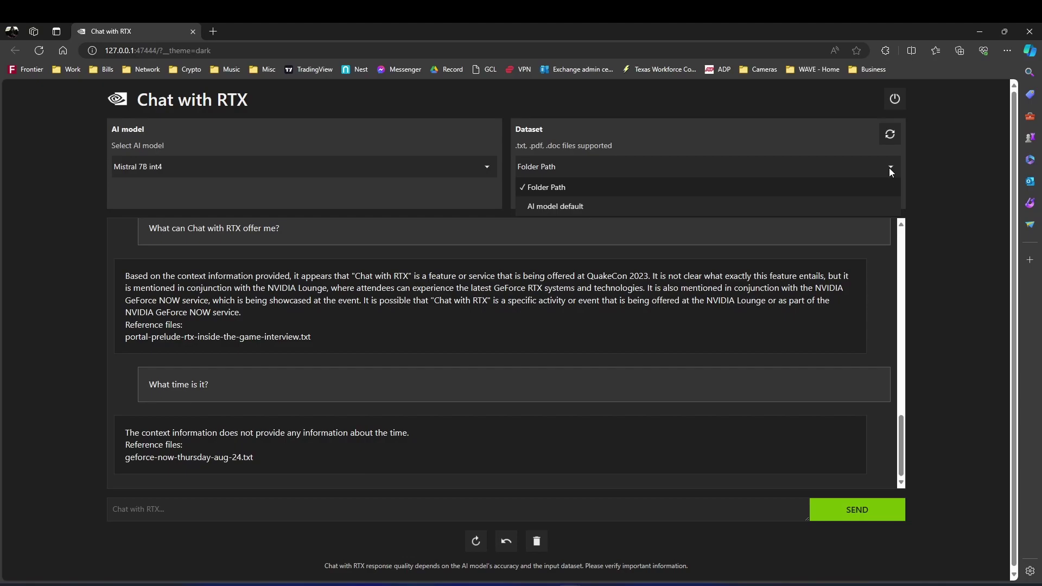
click(579, 207)
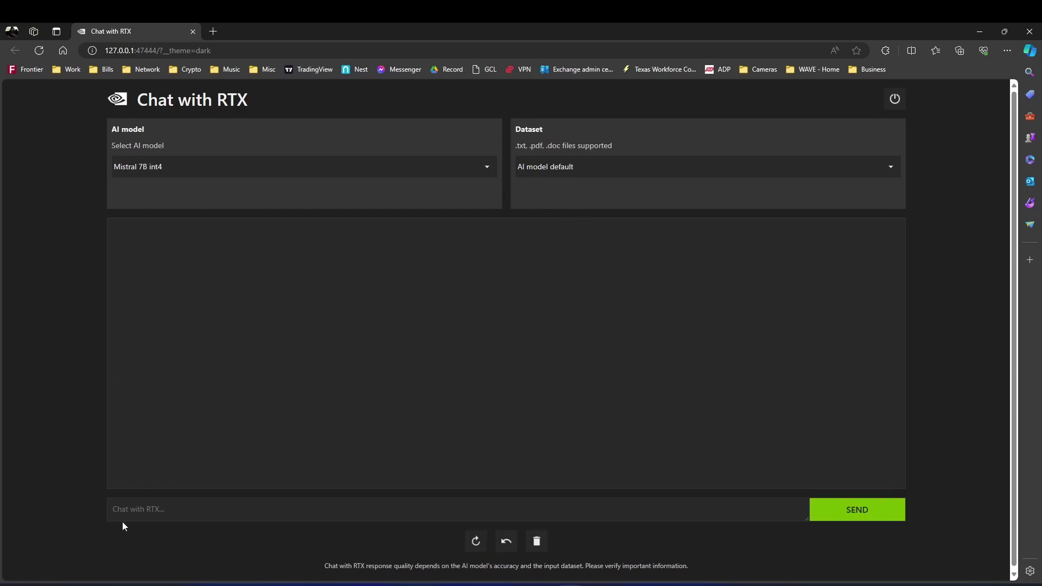
click(129, 509)
text(What is Chat with RTX?)
key(Return)
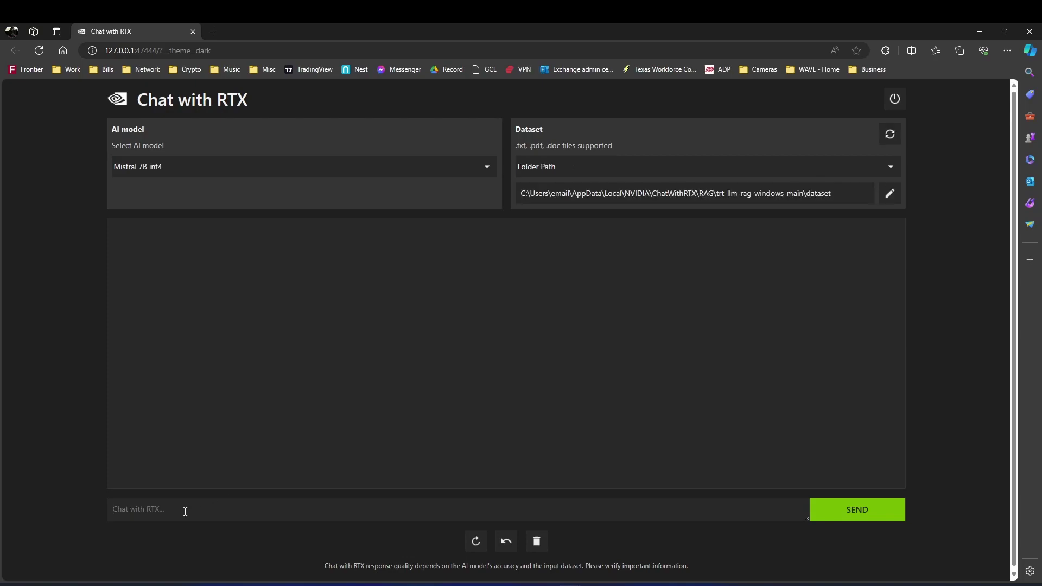
Ask the chatbot "Write me a shell script to check for updates on a Ubuntu machine"
text(Write me a shell script to check for updates on a Ubuntu ma)
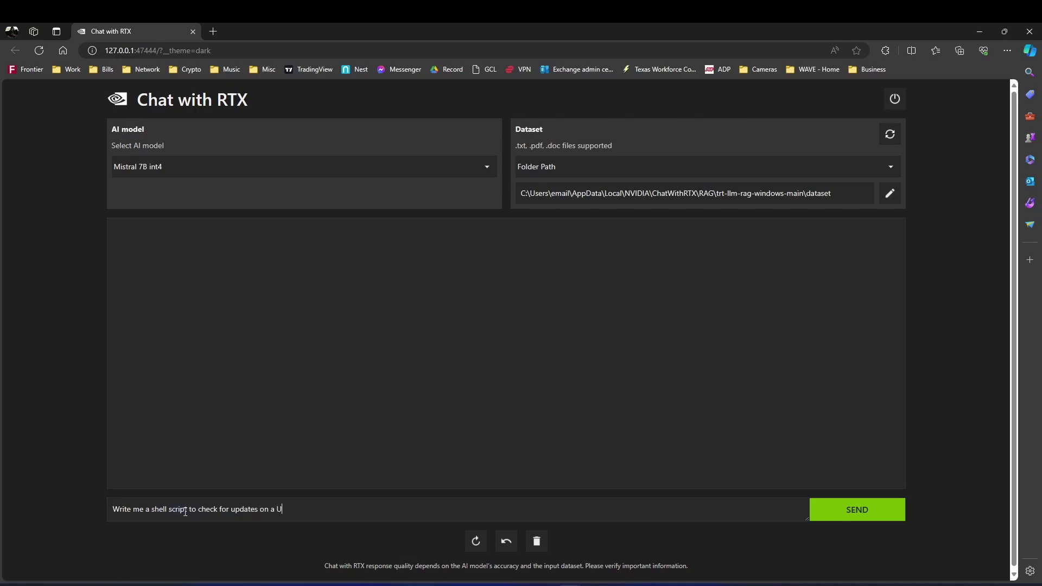
text(chine)
key(Return)
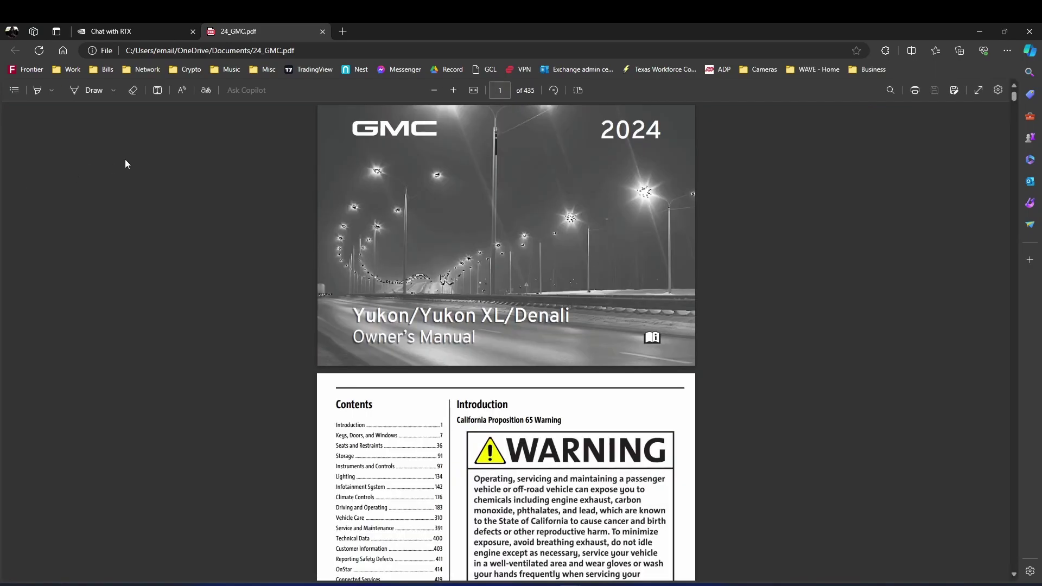
Copy the file path of the opened 24_GMC.pdf owner's manual and return to the Chat with RTX page
click(261, 52)
right_click(261, 52)
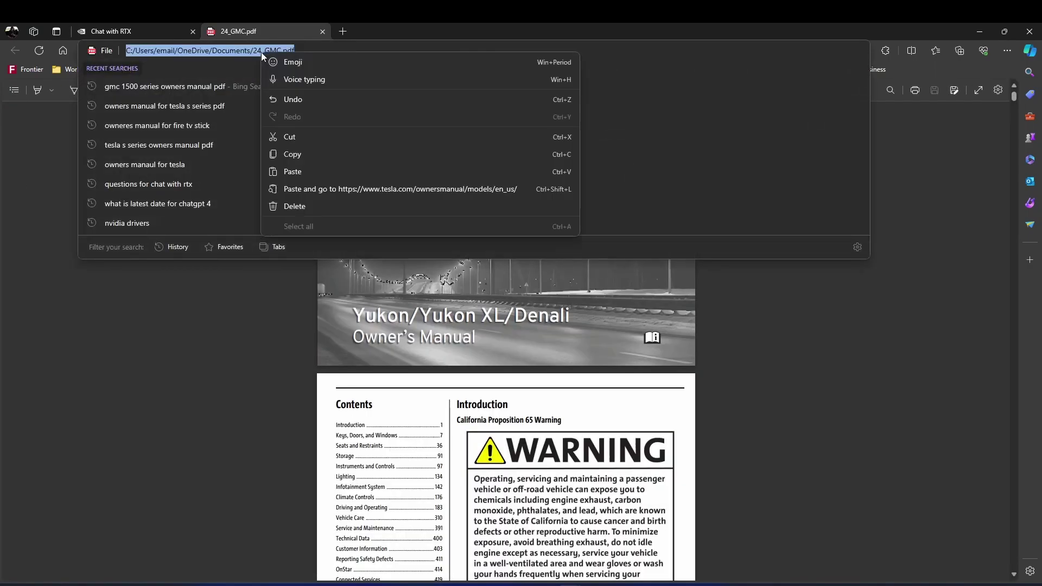
click(287, 154)
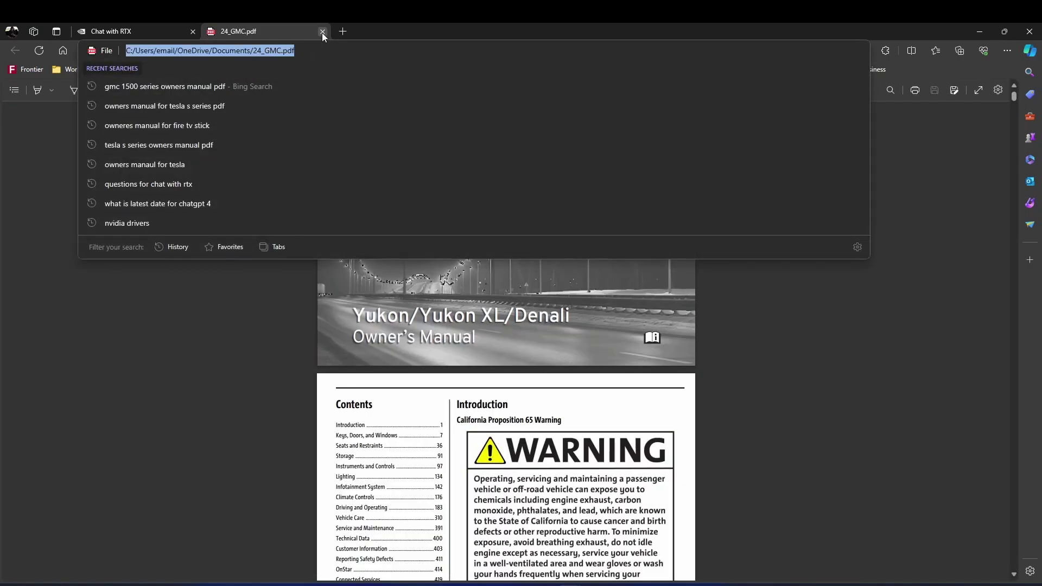
key(ctrl+Tab)
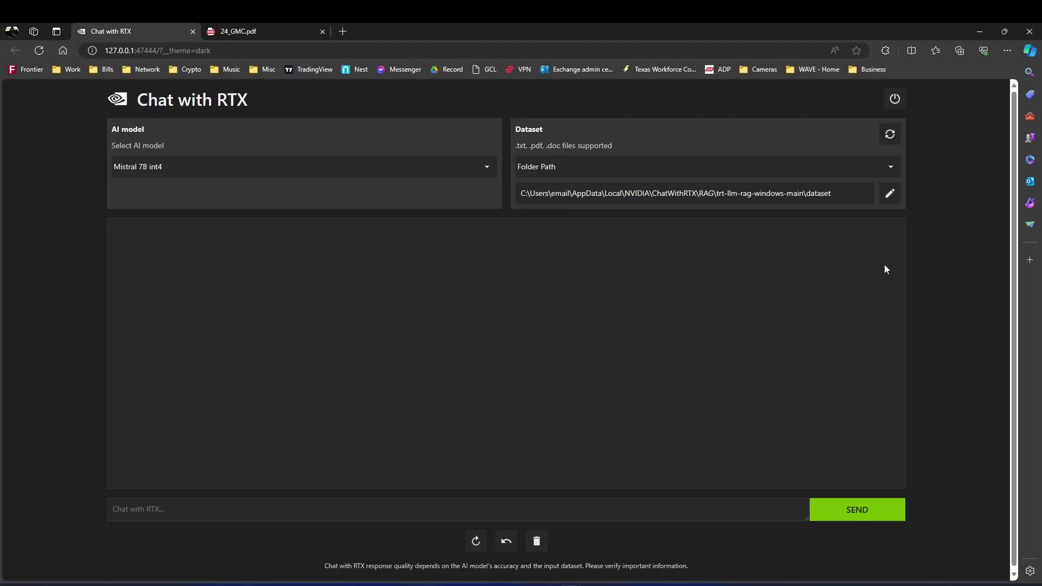
Change the dataset folder path to the Owners Manual folder in Documents
click(890, 194)
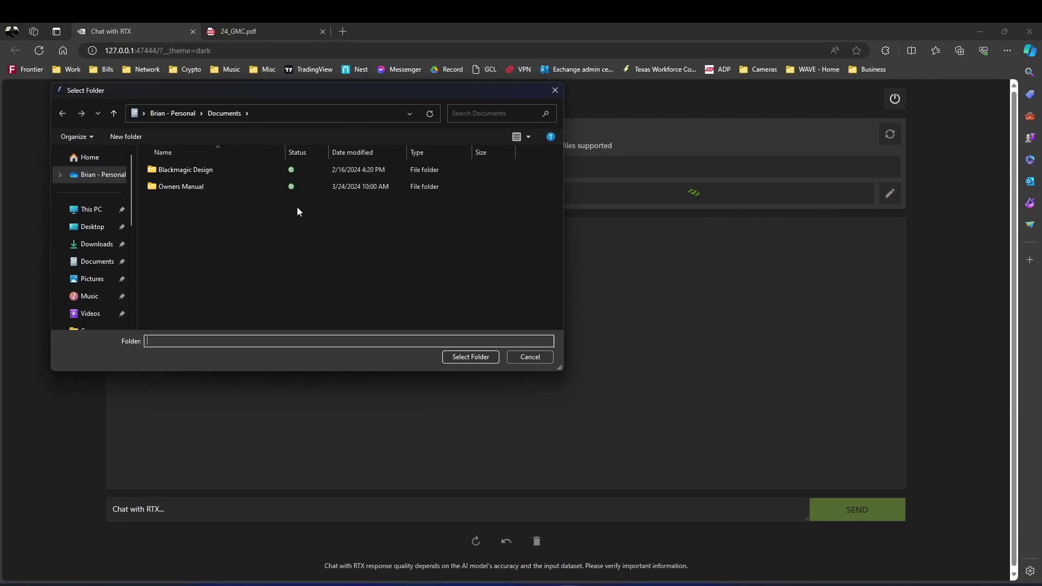
double_click(193, 188)
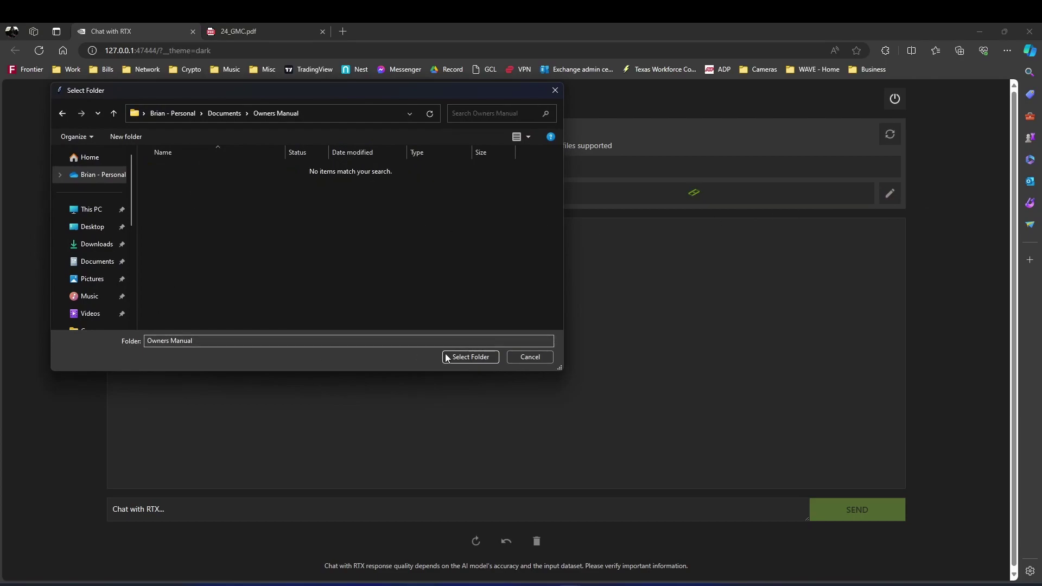
click(471, 358)
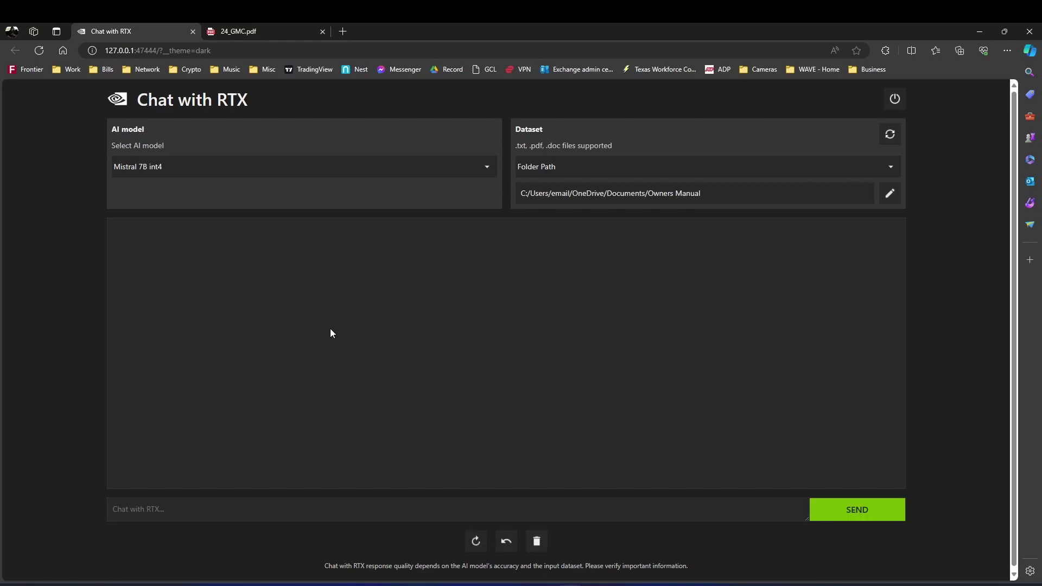
Ask the chatbot "When should I change teh oil" and request a list of the maintenance schedule
click(151, 509)
text(When should I change teh oil)
key(Return)
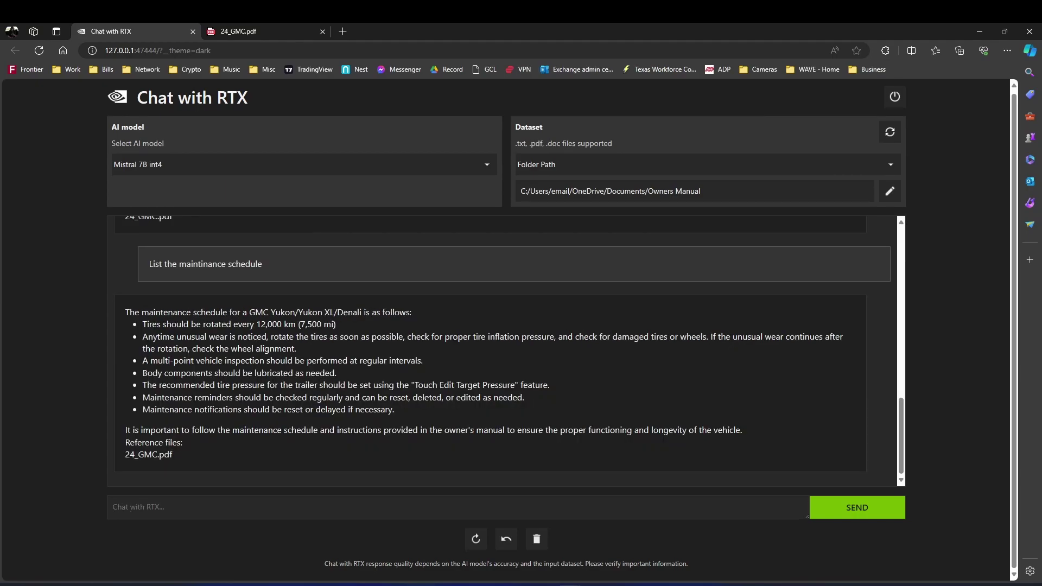
text(Please list the maintenance schedule)
key(Return)
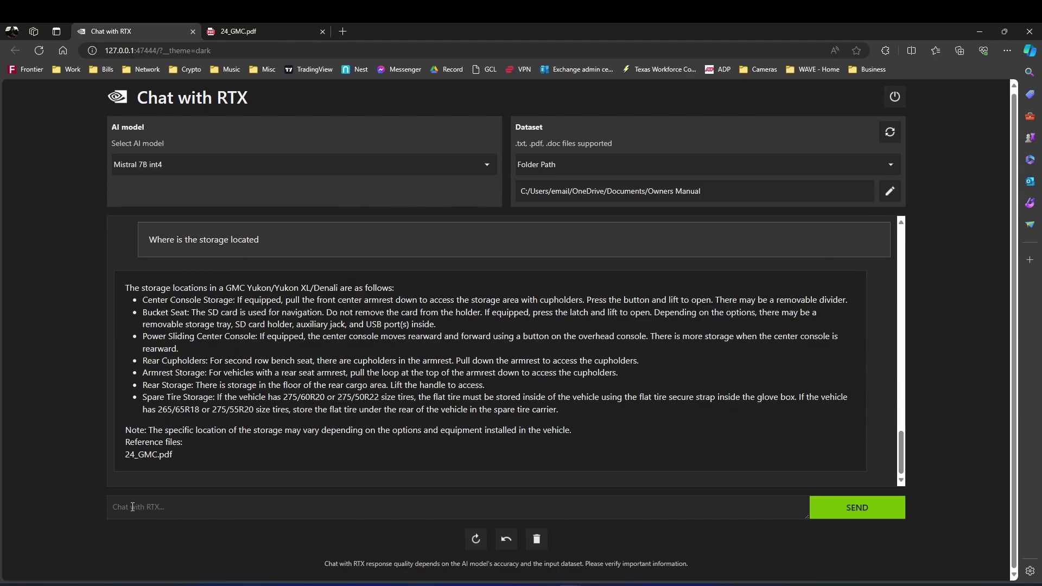
Switch the dataset to AI model default and ask the chatbot "Write me a song about driving thru the country to visit a friend"
click(629, 165)
click(584, 204)
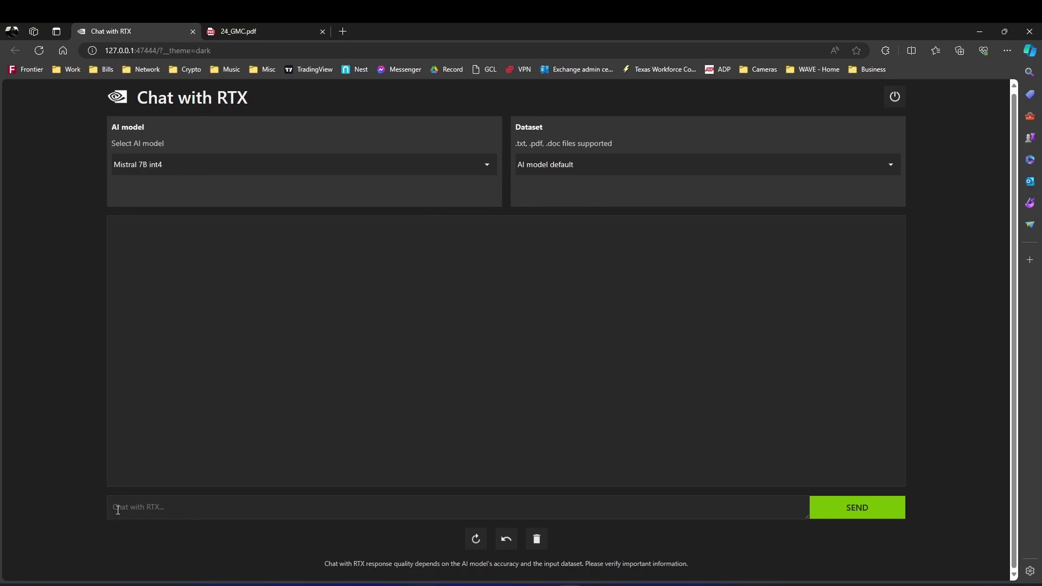
text(Write me a song about driving thru the country to )
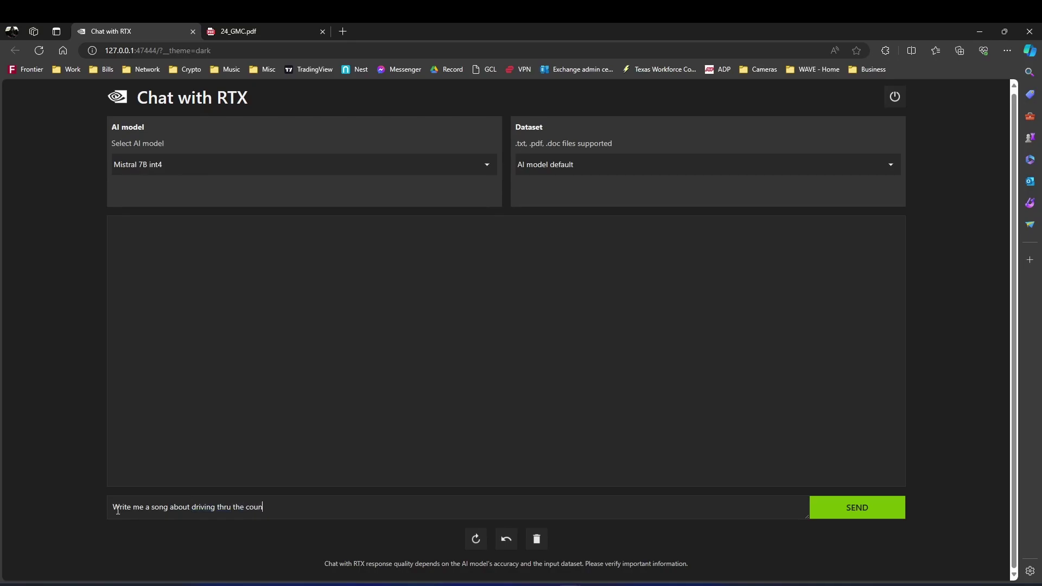
text(visit a freian)
key(BackSpace)
key(BackSpace)
key(BackSpace)
key(BackSpace)
key(BackSpace)
key(BackSpace)
text(friend)
key(Return)
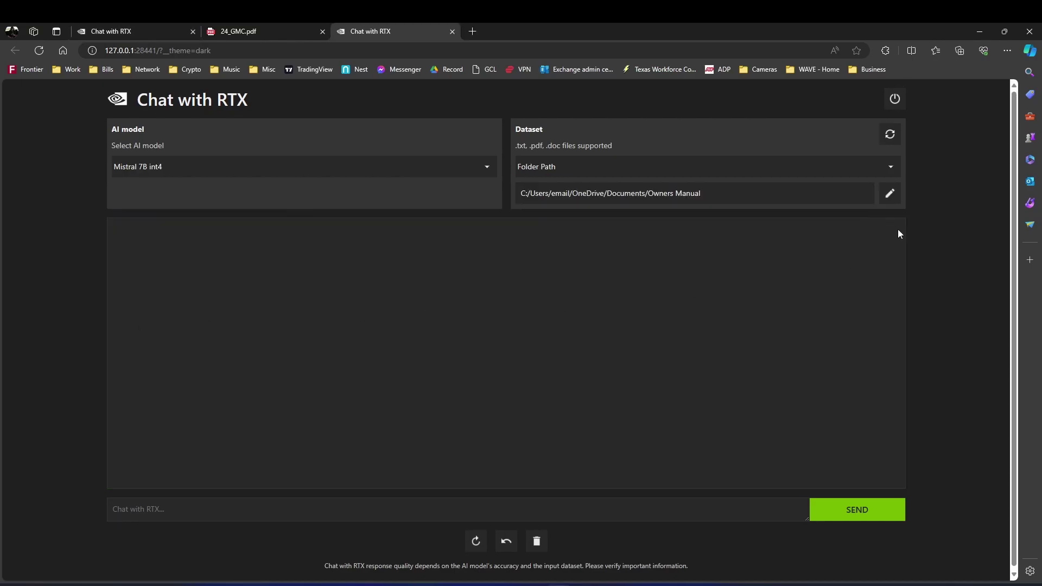
Shut down the running Chat with RTX server from its page and close its console window on the desktop
click(891, 162)
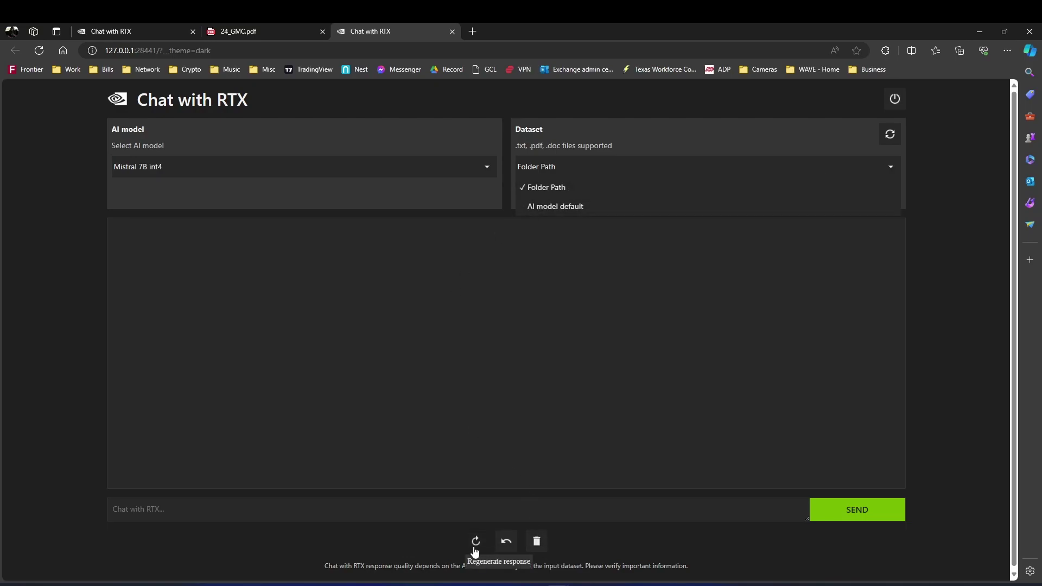
click(892, 103)
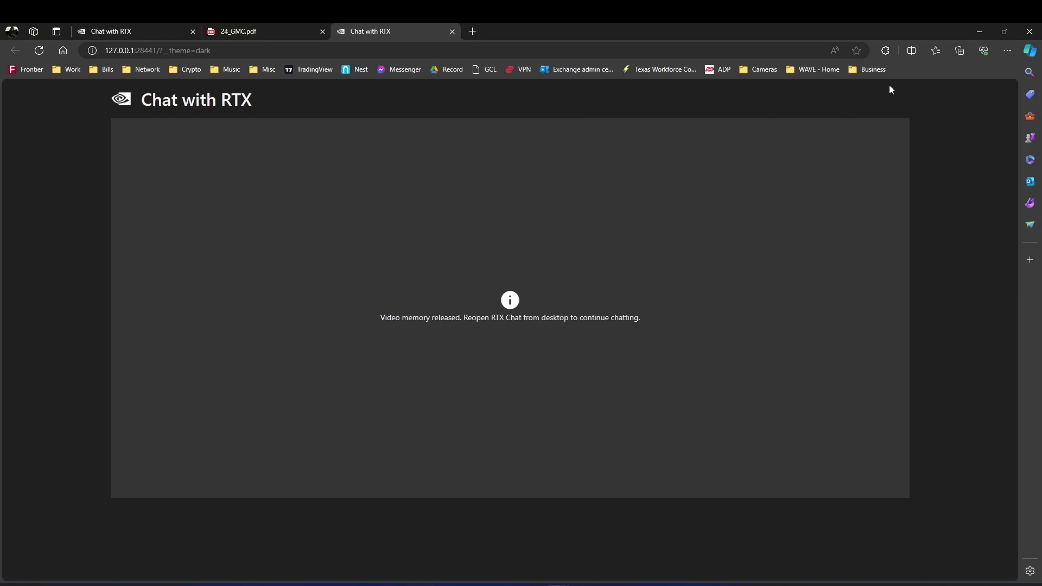
click(974, 33)
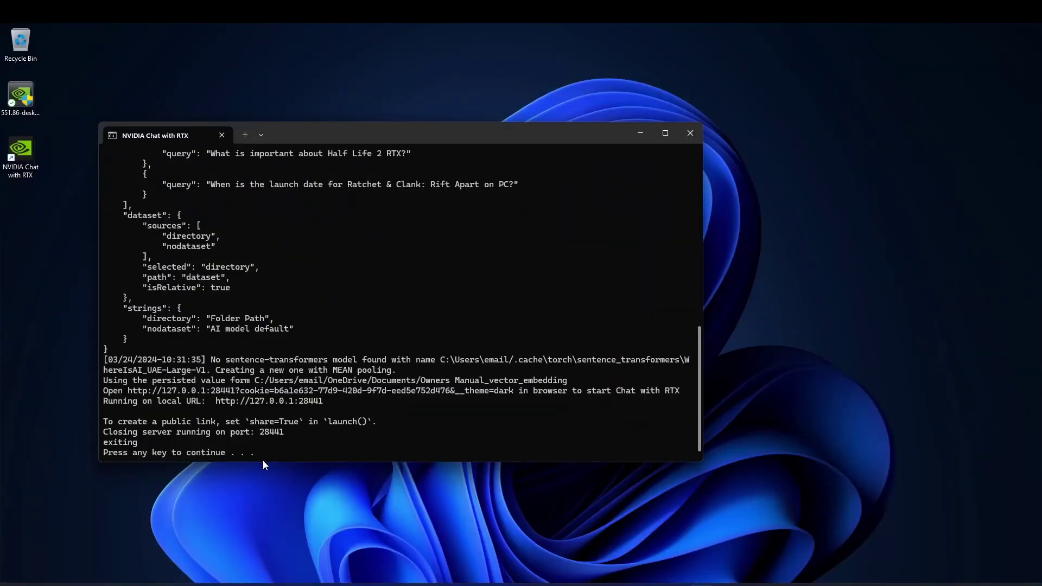
key(Return)
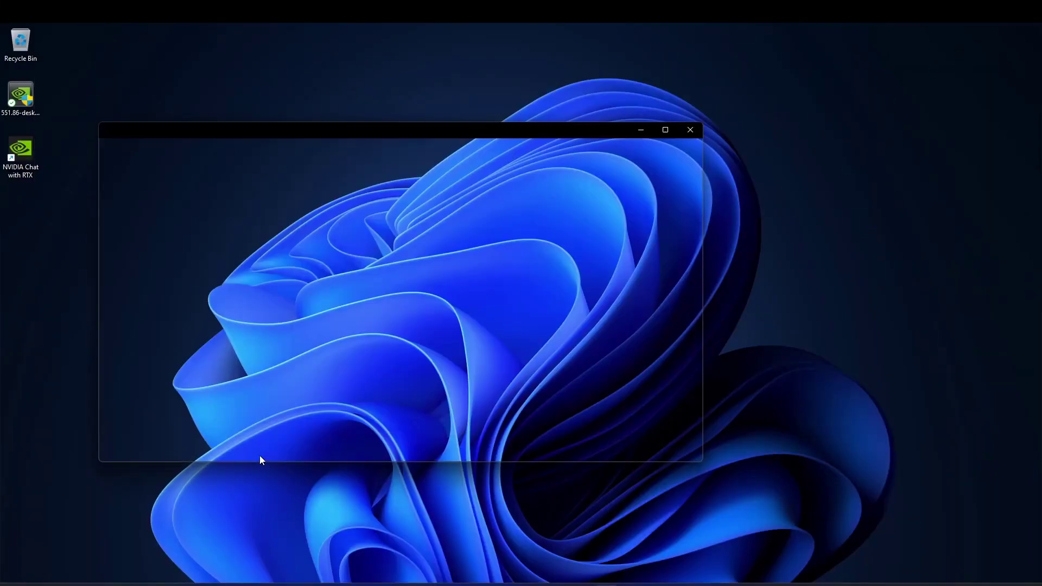